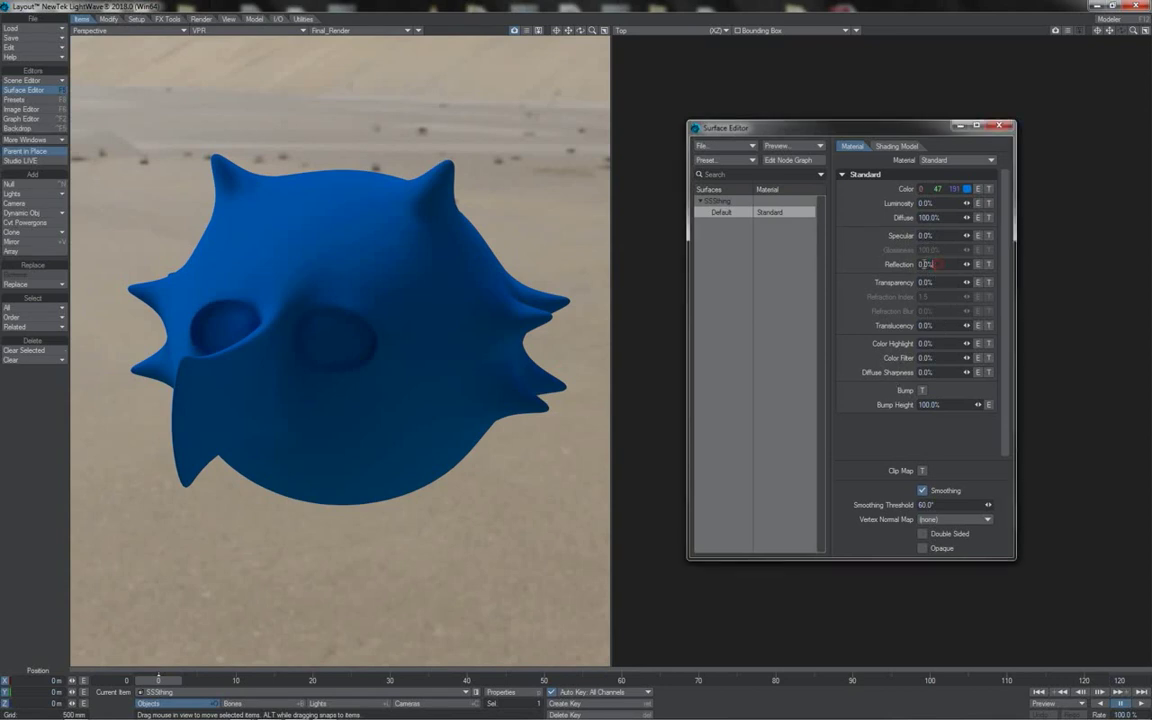
Set the Reflection of the SSSthing object's Default surface to 100%
{"action": "left_click", "coordinate": [908, 266]}
{"action": "type", "text": "100"}
{"action": "key", "text": "Tab"}
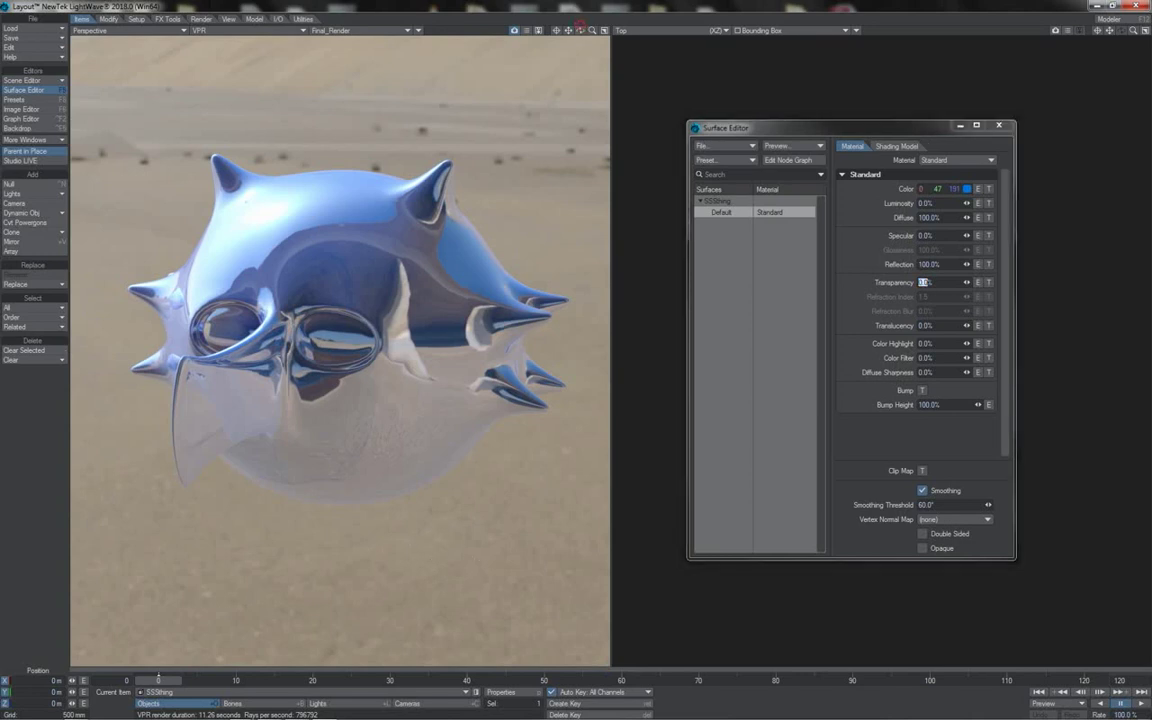
Inspect the reflective object from another angle and set the surface's Diffuse to 0%
{"action": "left_click_drag", "start_coordinate": [579, 30], "coordinate": [579, 30]}
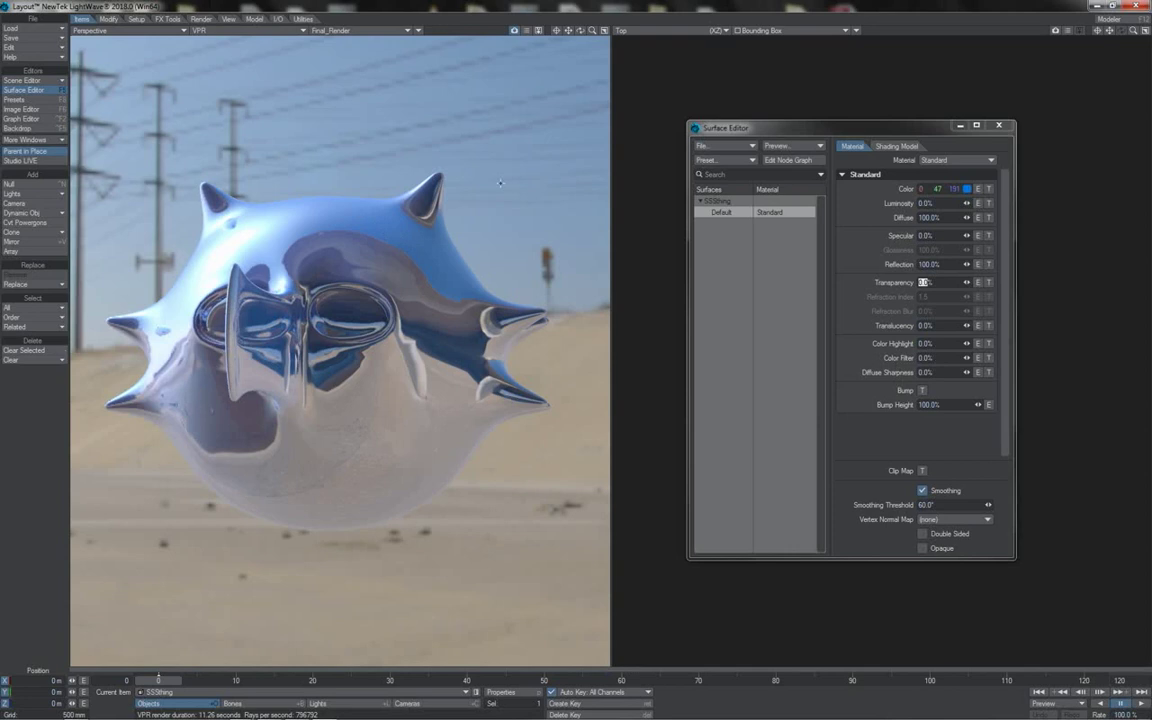
{"action": "left_click", "coordinate": [520, 31]}
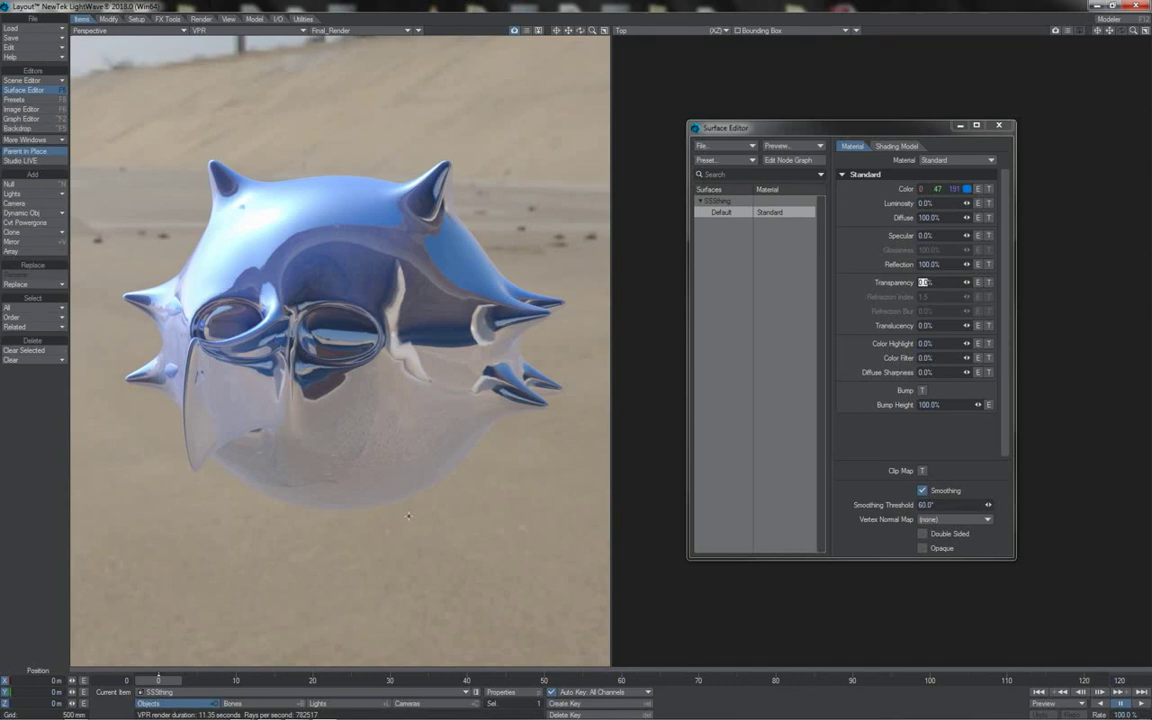
{"action": "left_click_drag", "start_coordinate": [944, 217], "coordinate": [915, 222]}
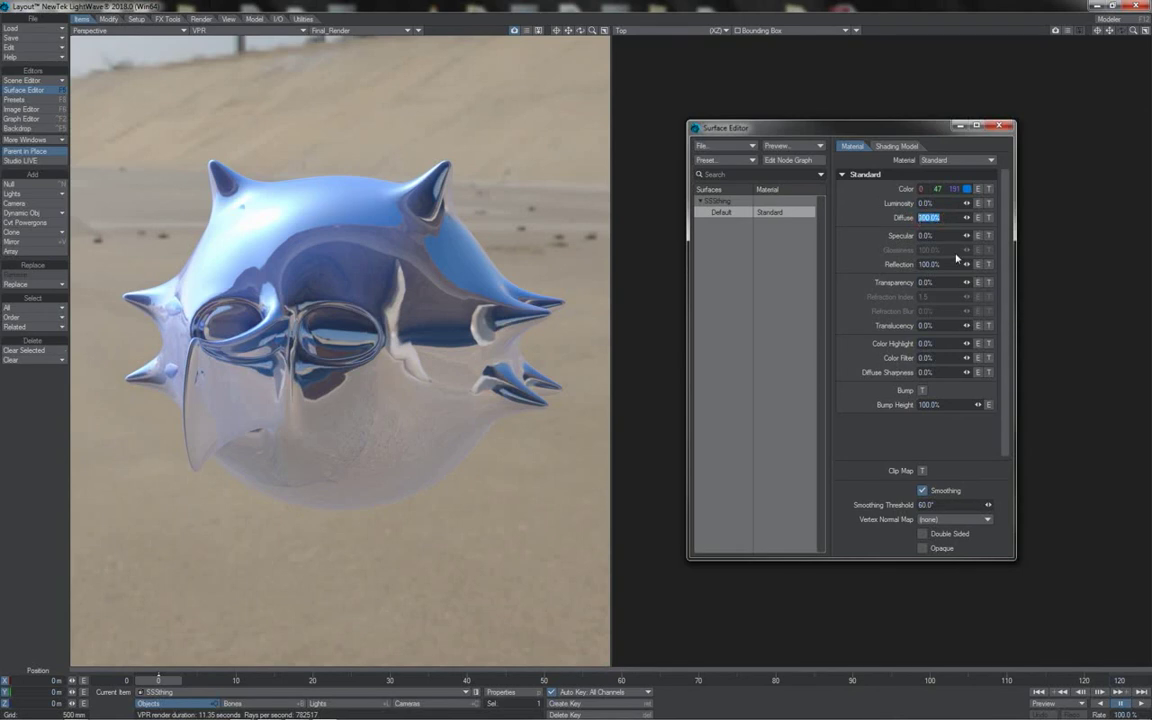
{"action": "left_click", "coordinate": [930, 264]}
{"action": "double_click", "coordinate": [930, 264]}
{"action": "left_click", "coordinate": [924, 217]}
{"action": "type", "text": "0%"}
{"action": "key", "text": "Return"}
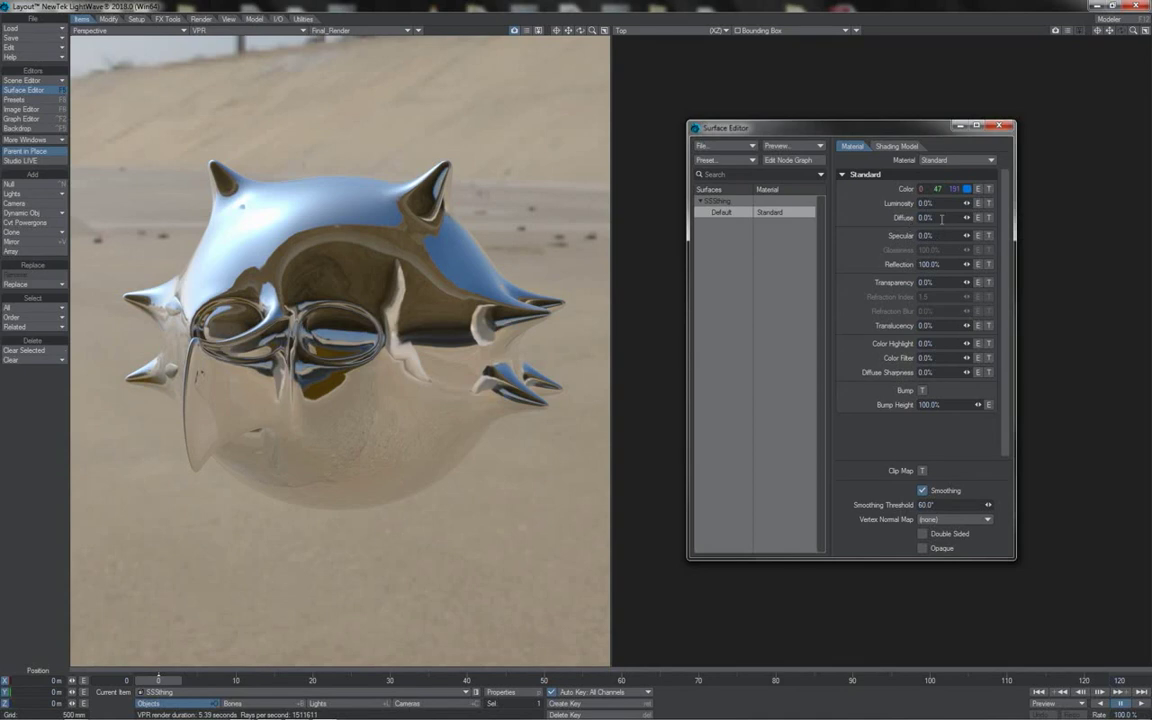
Set both Diffuse and Reflection of the Standard material to 50%
{"action": "left_click", "coordinate": [915, 218]}
{"action": "type", "text": "50"}
{"action": "key", "text": "Tab"}
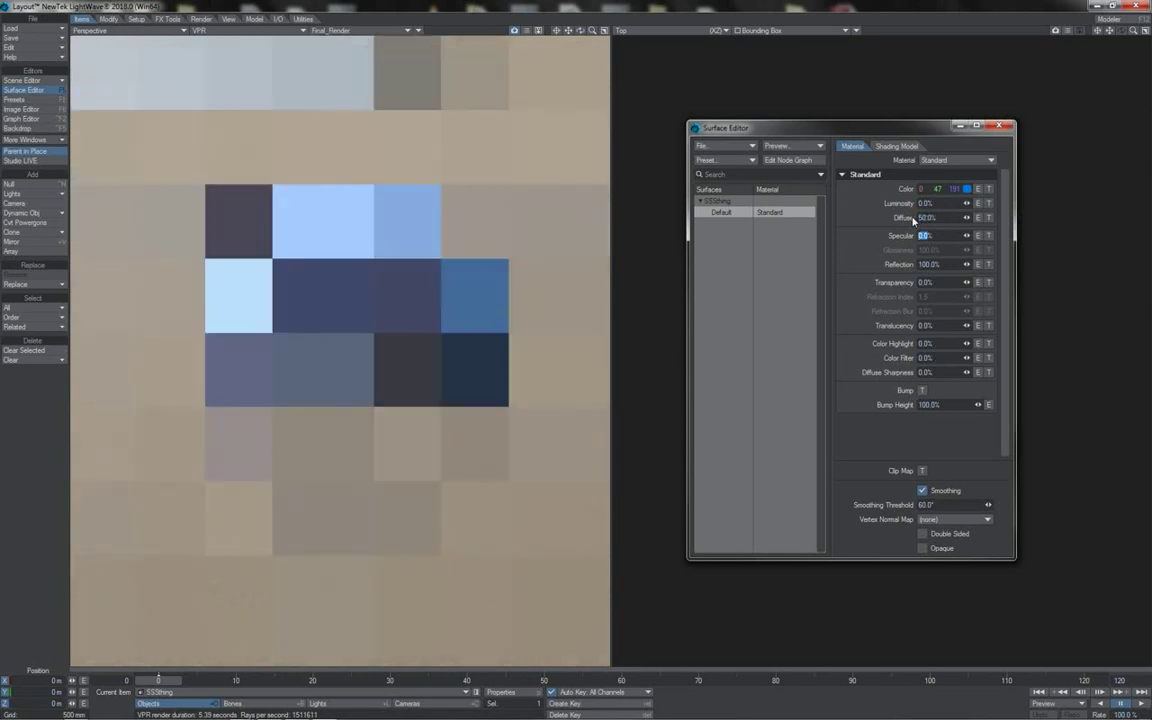
{"action": "type", "text": "50"}
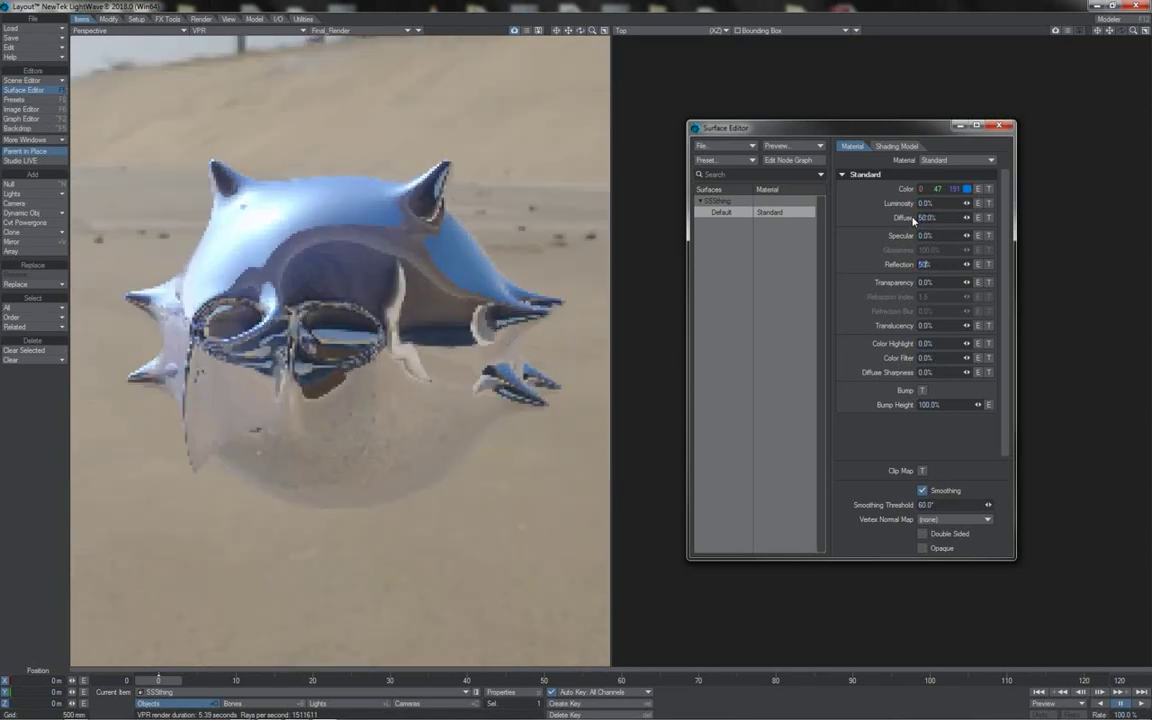
{"action": "key", "text": "Return"}
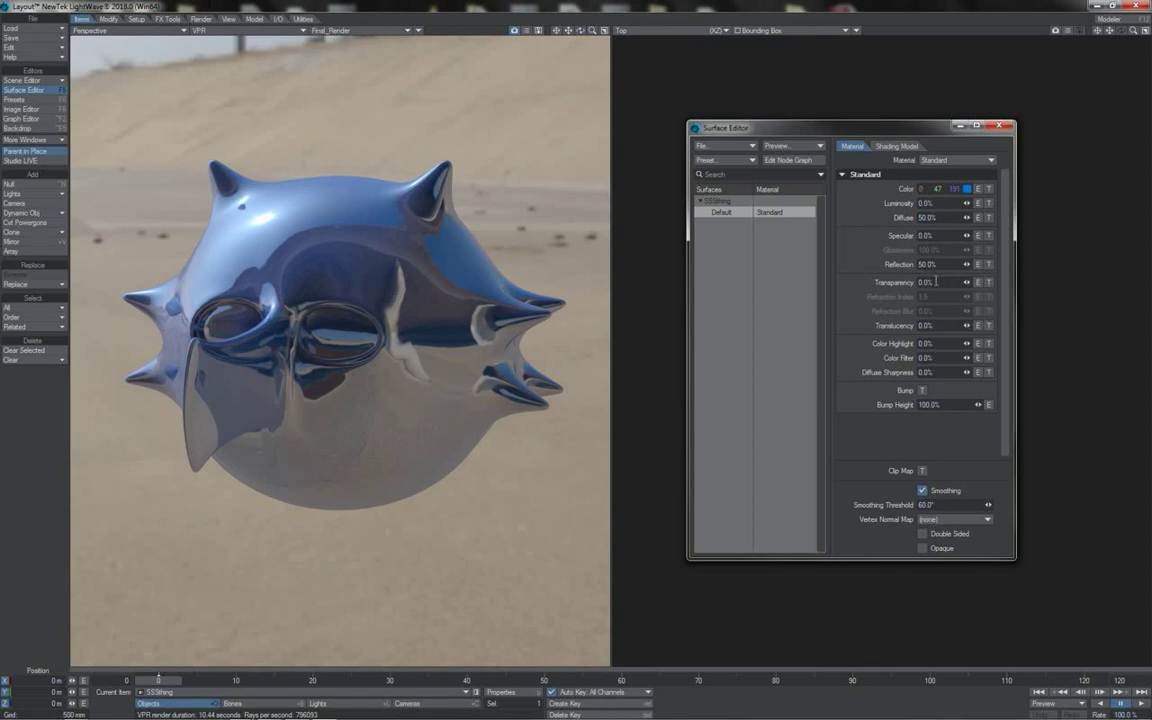
Set the Standard material's Transparency to 50%
{"action": "left_click", "coordinate": [930, 282]}
{"action": "type", "text": "50"}
{"action": "key", "text": "Return"}
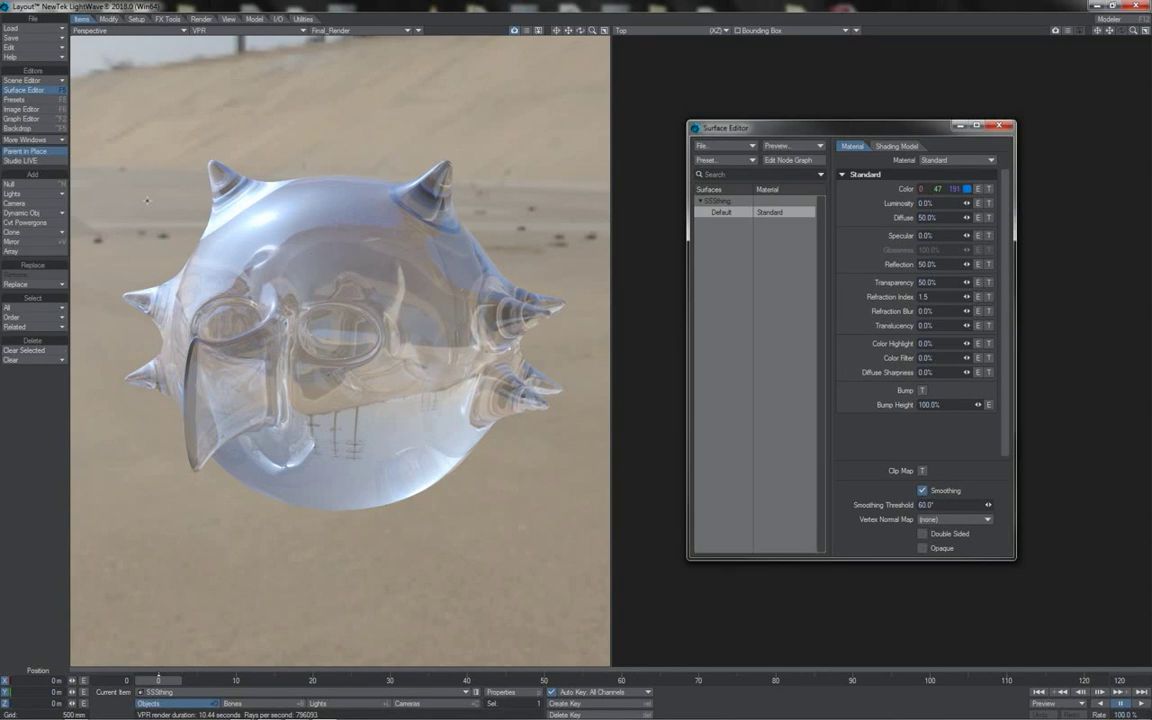
Set the surface's Diffuse to 0% and both Reflection and Transparency to 100%
{"action": "left_click", "coordinate": [926, 217]}
{"action": "type", "text": "0"}
{"action": "key", "text": "Tab"}
{"action": "key", "text": "Tab"}
{"action": "type", "text": "100"}
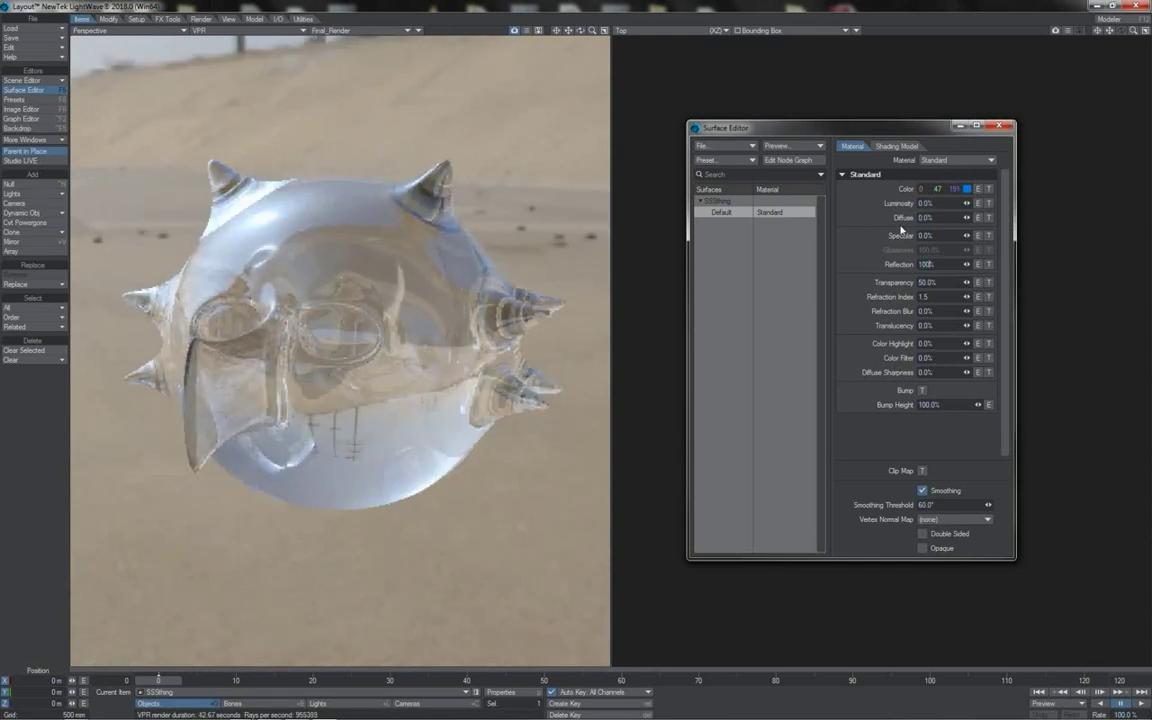
{"action": "key", "text": "Tab"}
{"action": "type", "text": "100"}
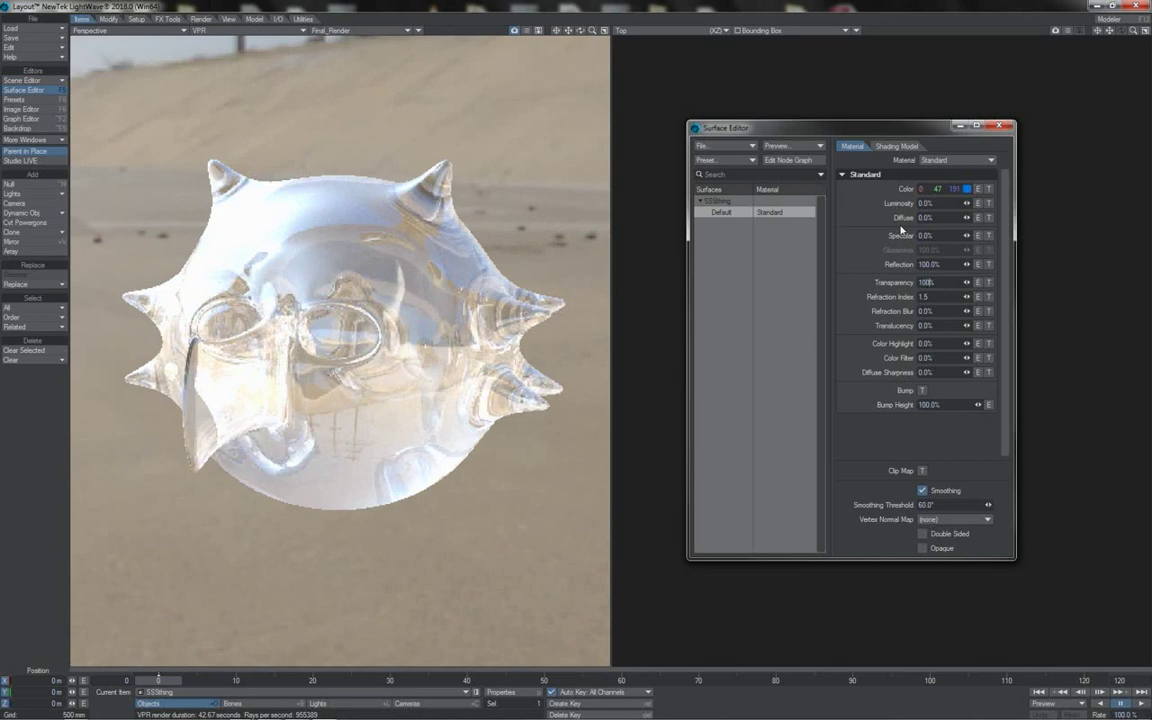
{"action": "key", "text": "Tab"}
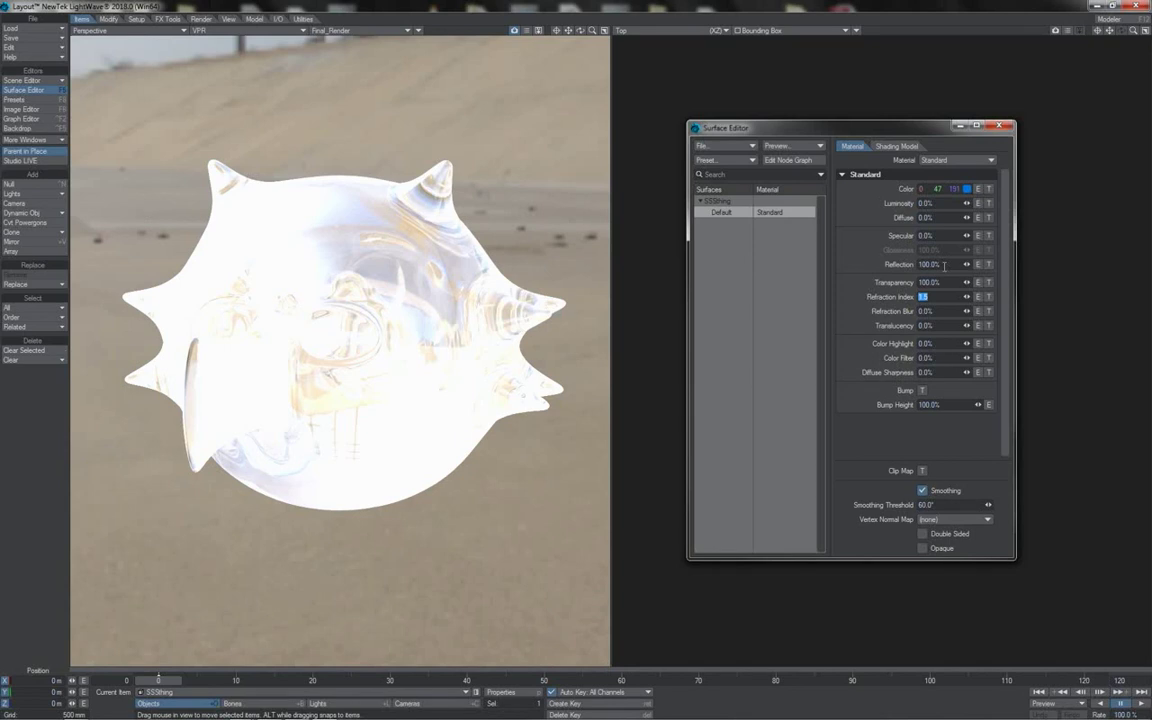
Set the surface's Reflection and Transparency to 50% each
{"action": "left_click", "coordinate": [944, 266]}
{"action": "type", "text": "50"}
{"action": "key", "text": "Tab"}
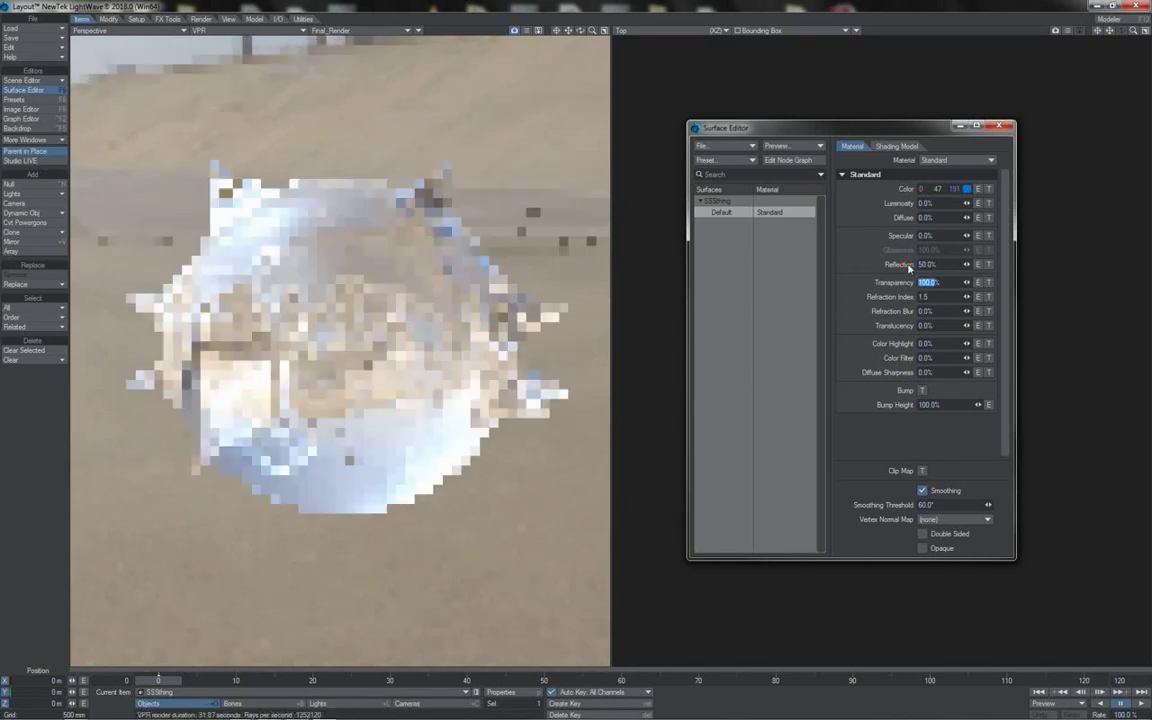
{"action": "type", "text": "0.0"}
{"action": "key", "text": "Return"}
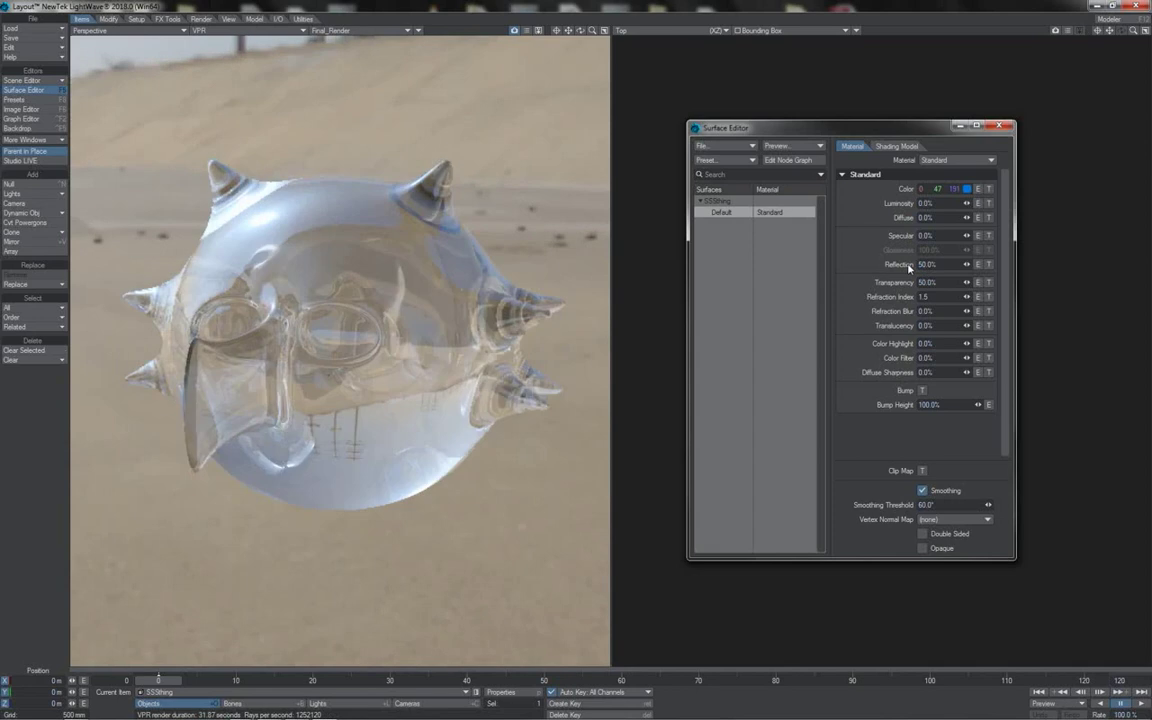
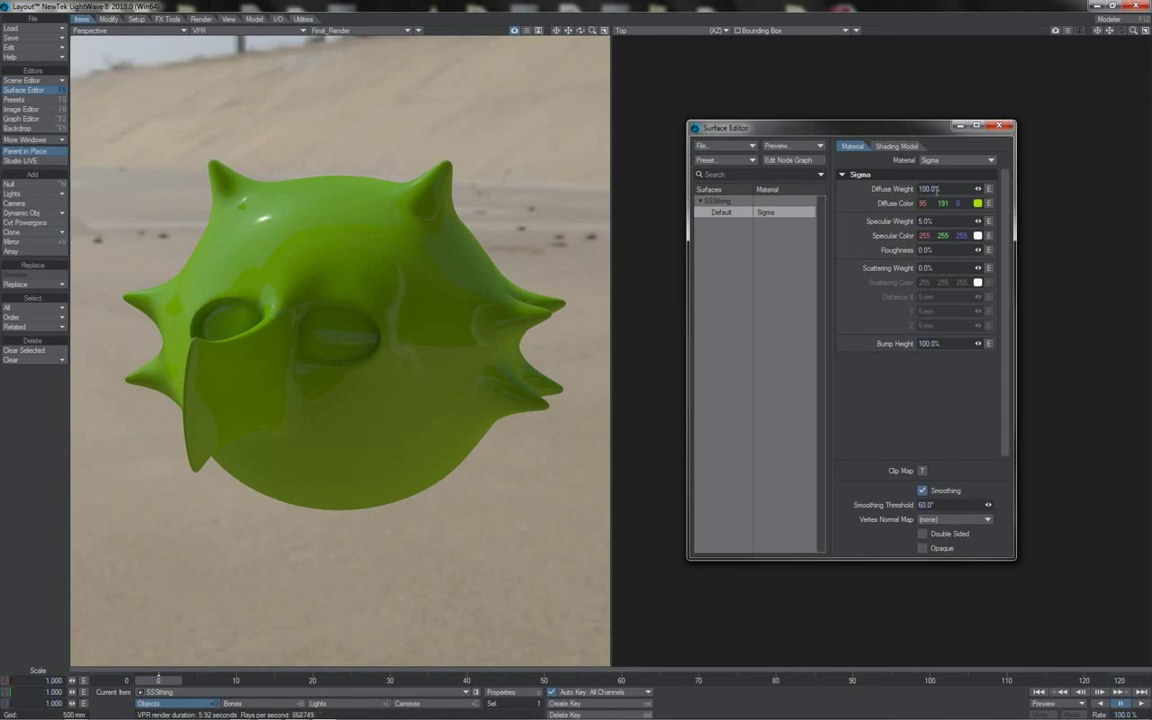
Set the Sigma material's Specular Weight to 50%
{"action": "double_click", "coordinate": [955, 222]}
{"action": "type", "text": "50"}
{"action": "key", "text": "Tab"}
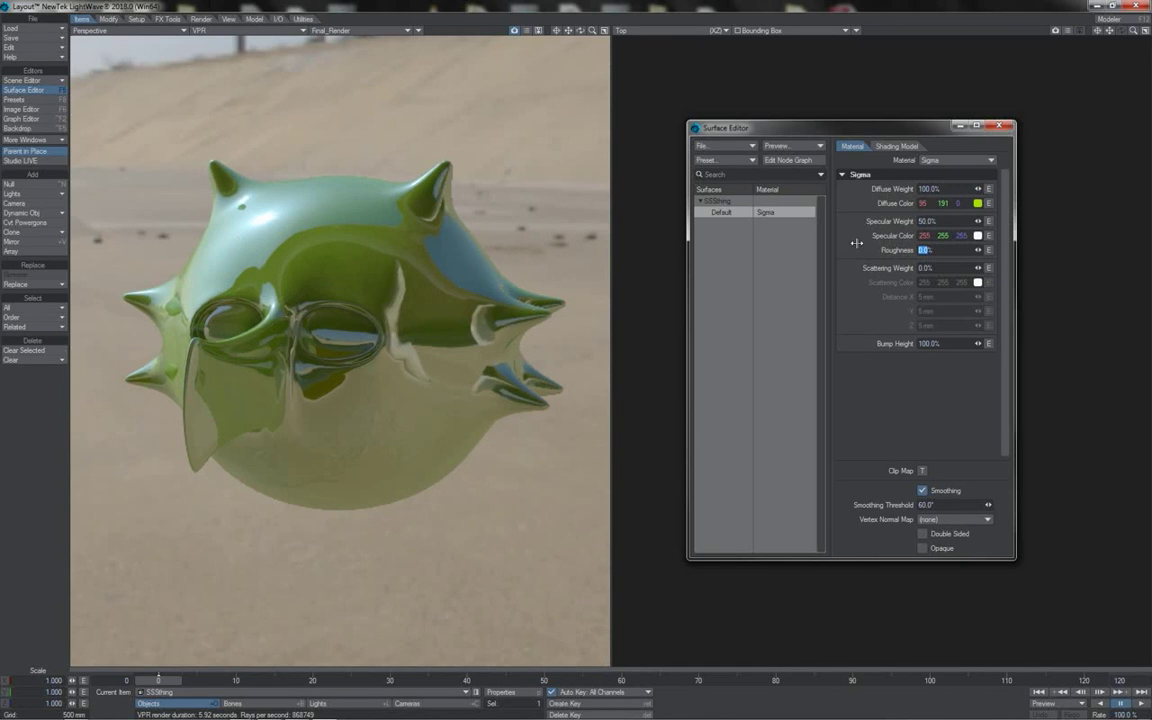
Set the Specular Weight of the Sigma material to 100%
{"action": "left_click", "coordinate": [955, 222]}
{"action": "left_click_drag", "start_coordinate": [938, 221], "coordinate": [907, 224]}
{"action": "type", "text": "100"}
{"action": "key", "text": "Return"}
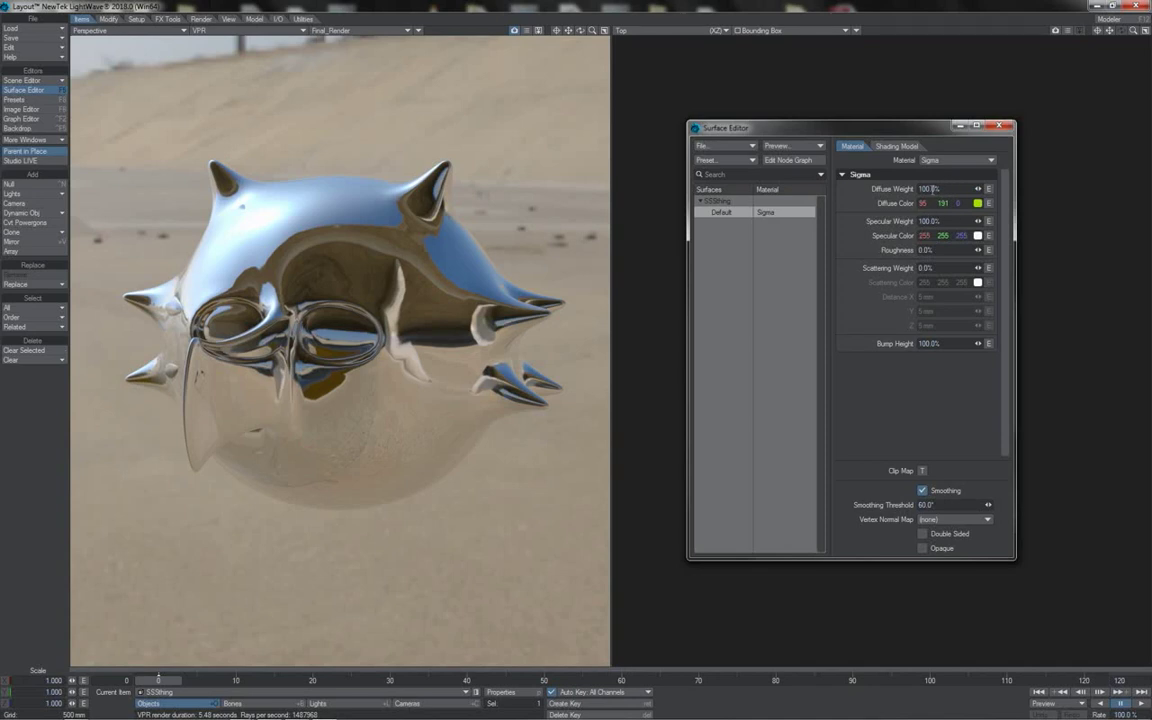
Lower the Sigma material's Specular Weight to bring back the green diffuse colour beneath the reflections
{"action": "left_click", "coordinate": [928, 221]}
{"action": "type", "text": "0"}
{"action": "key", "text": "Tab"}
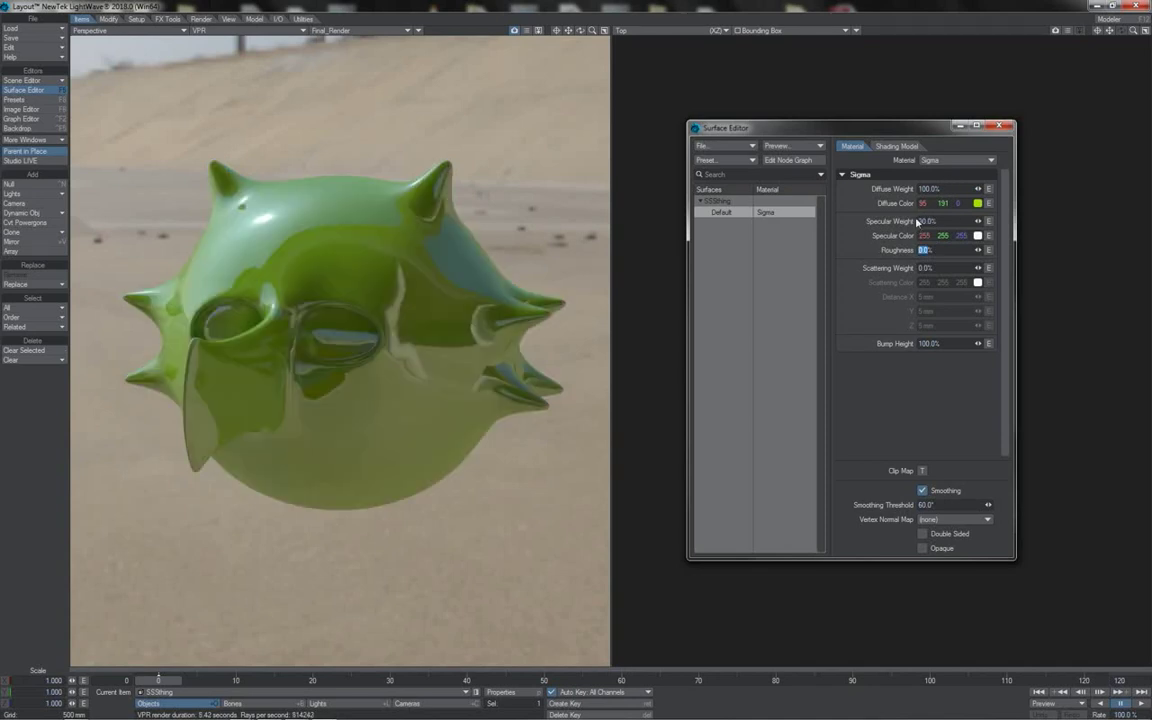